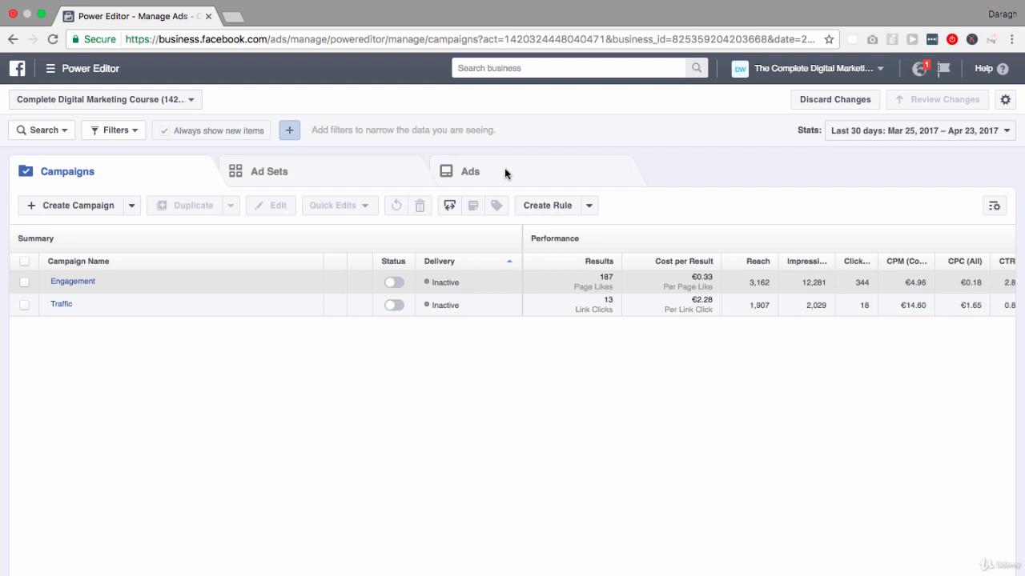
Select the Engagement campaign and list only the ad sets that belong to it
{"action": "left_click", "coordinate": [375, 175]}
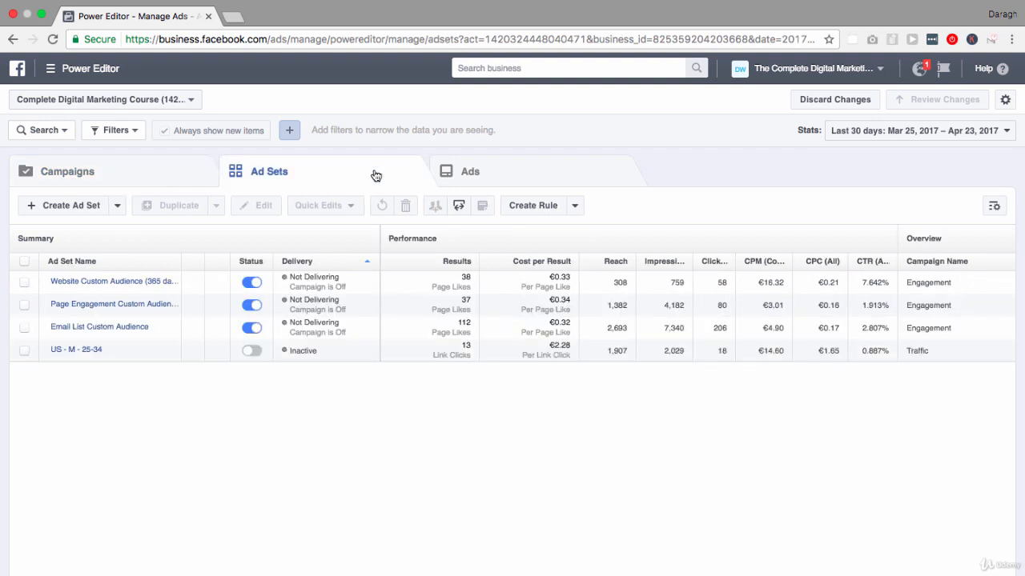
{"action": "left_click", "coordinate": [156, 177]}
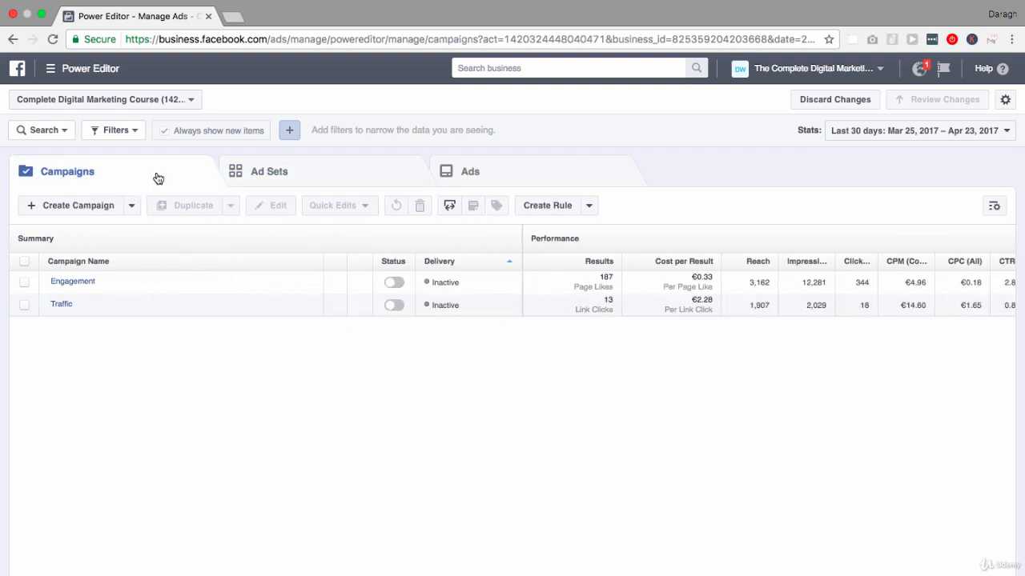
{"action": "left_click", "coordinate": [26, 283]}
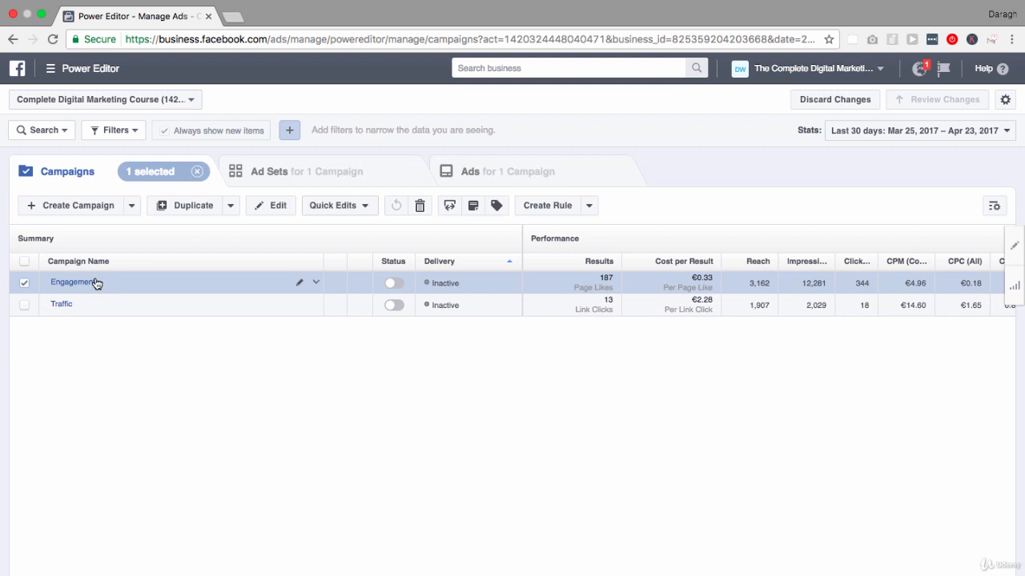
{"action": "left_click", "coordinate": [282, 177]}
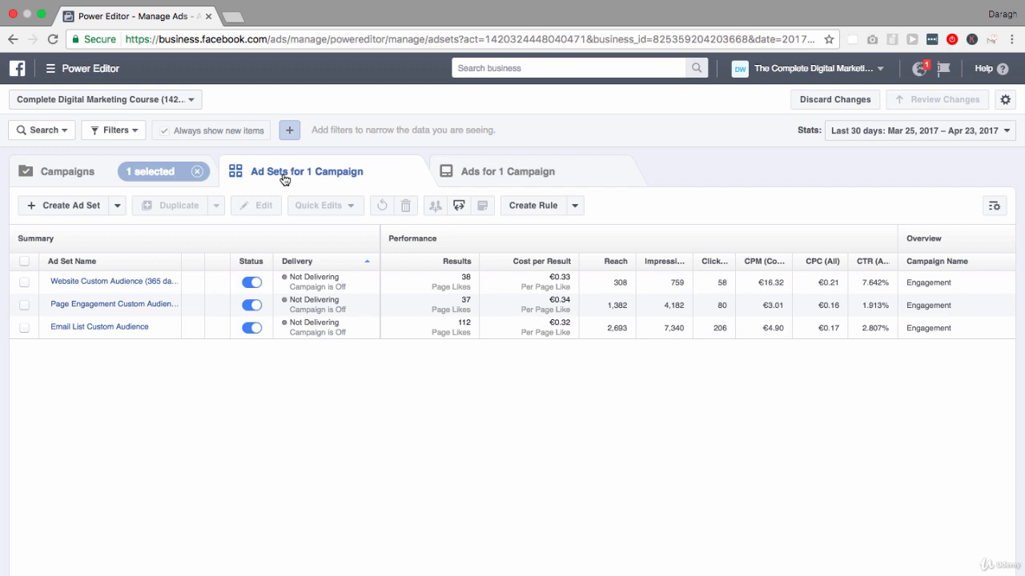
Select all three ad sets of the Engagement campaign and open them for bulk editing
{"action": "left_click", "coordinate": [24, 262]}
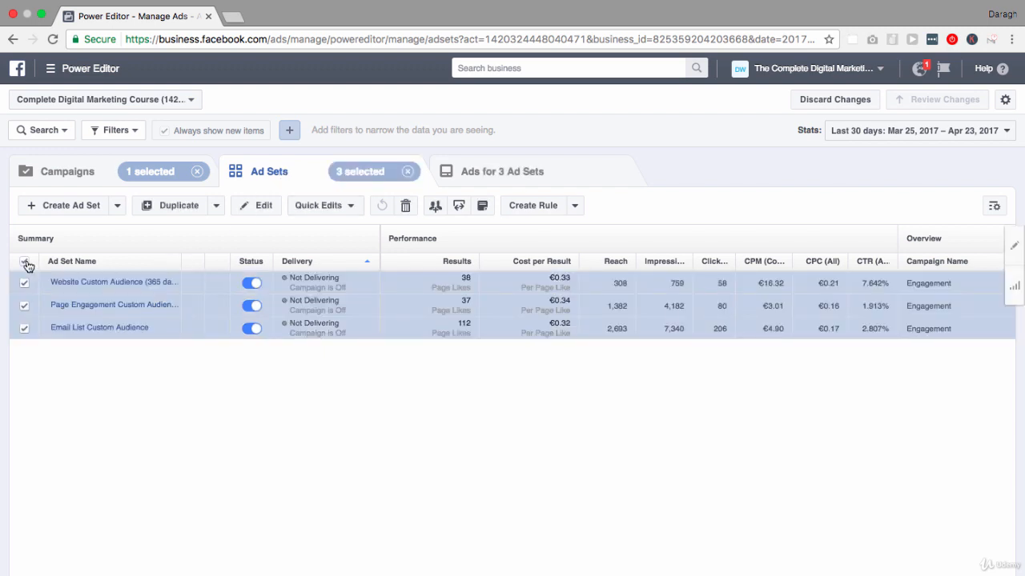
{"action": "left_click", "coordinate": [25, 305]}
{"action": "left_click", "coordinate": [25, 305]}
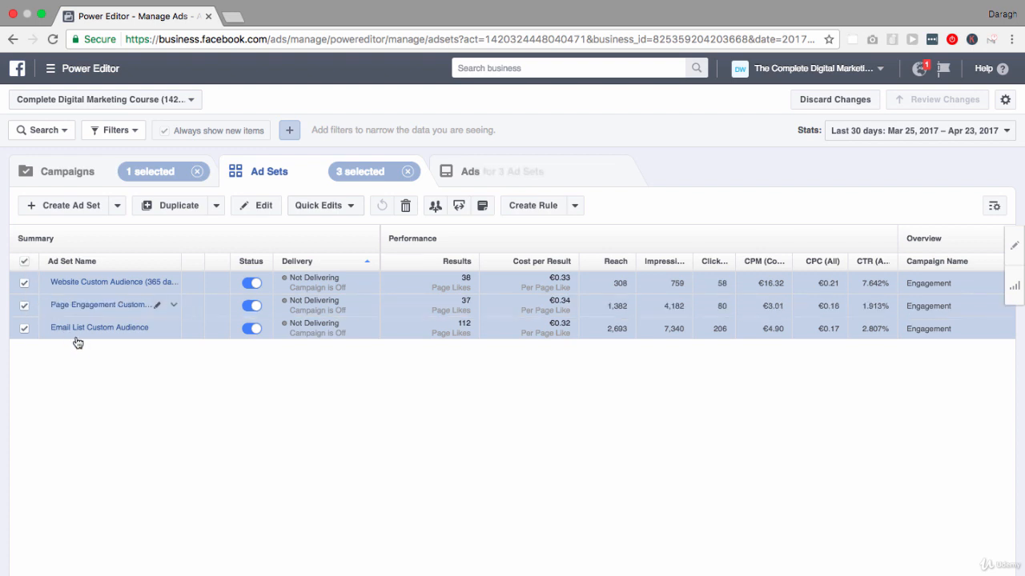
{"action": "left_click", "coordinate": [265, 208]}
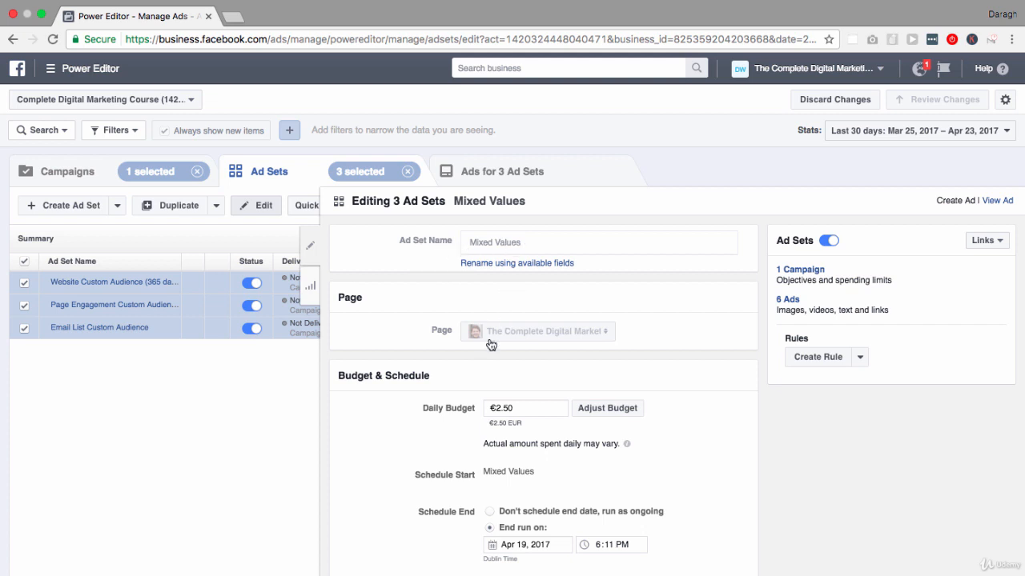
Set the audience age range to 25–35 for all three selected ad sets
{"action": "scroll", "coordinate": [491, 344], "scroll_direction": "down", "scroll_amount": 1}
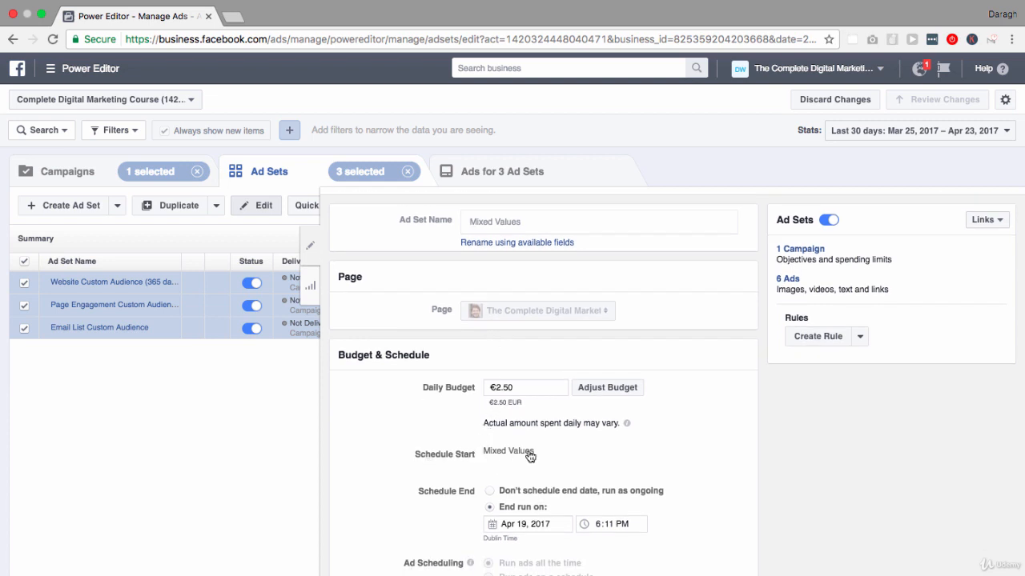
{"action": "scroll", "coordinate": [530, 456], "scroll_direction": "down", "scroll_amount": 5}
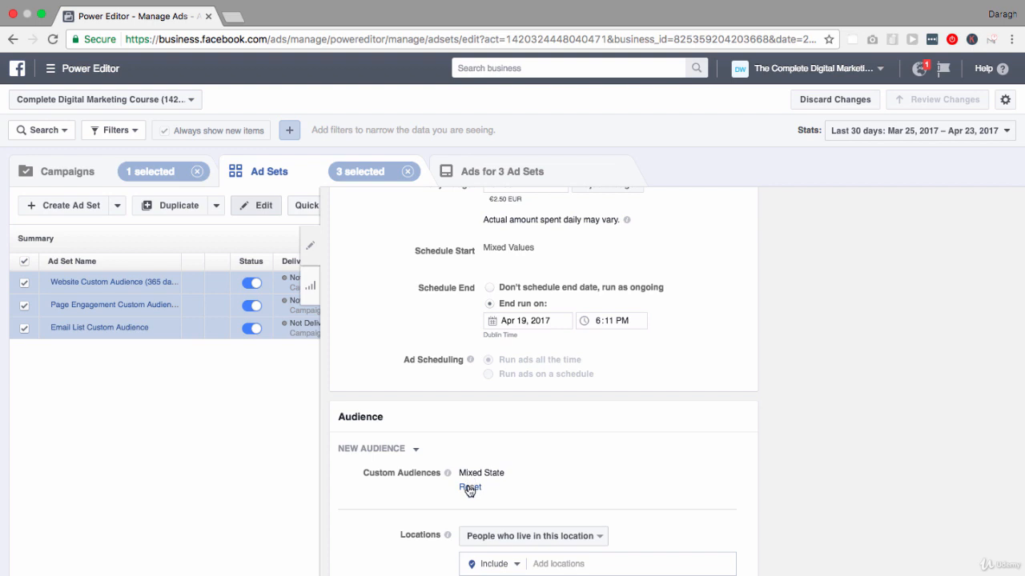
{"action": "scroll", "coordinate": [470, 491], "scroll_direction": "up", "scroll_amount": 5}
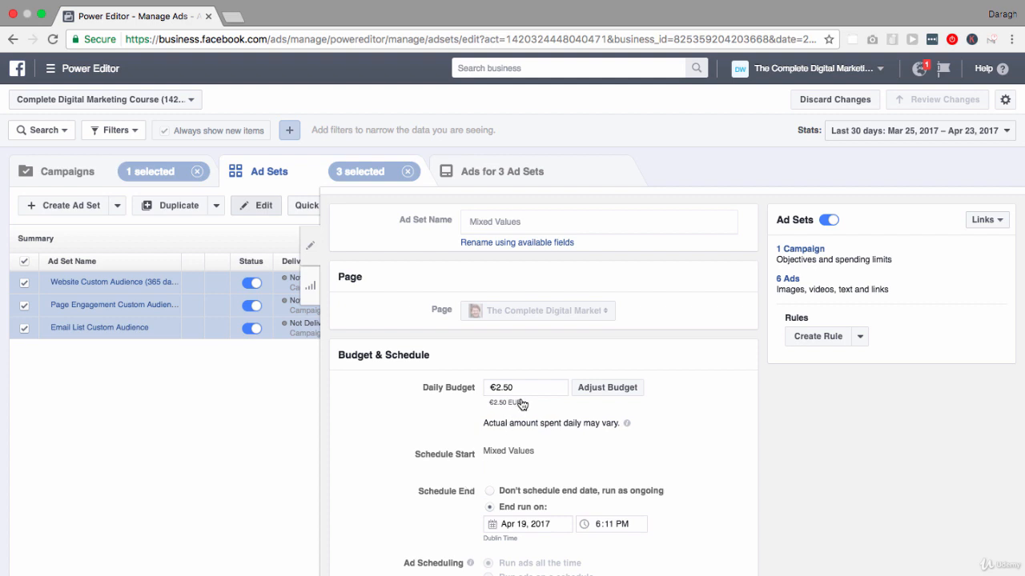
{"action": "scroll", "coordinate": [522, 404], "scroll_direction": "down", "scroll_amount": 5}
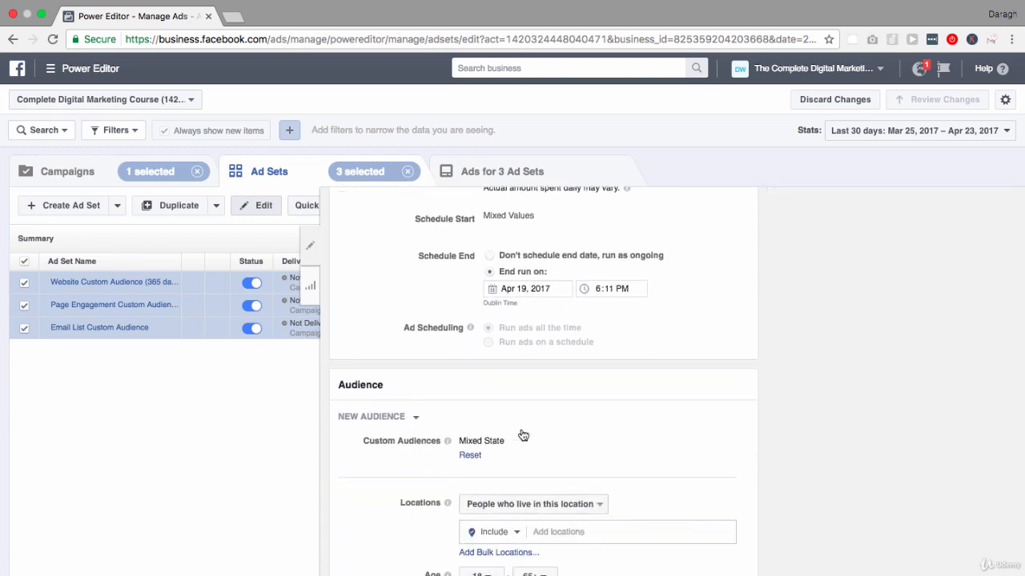
{"action": "scroll", "coordinate": [522, 435], "scroll_direction": "down", "scroll_amount": 3}
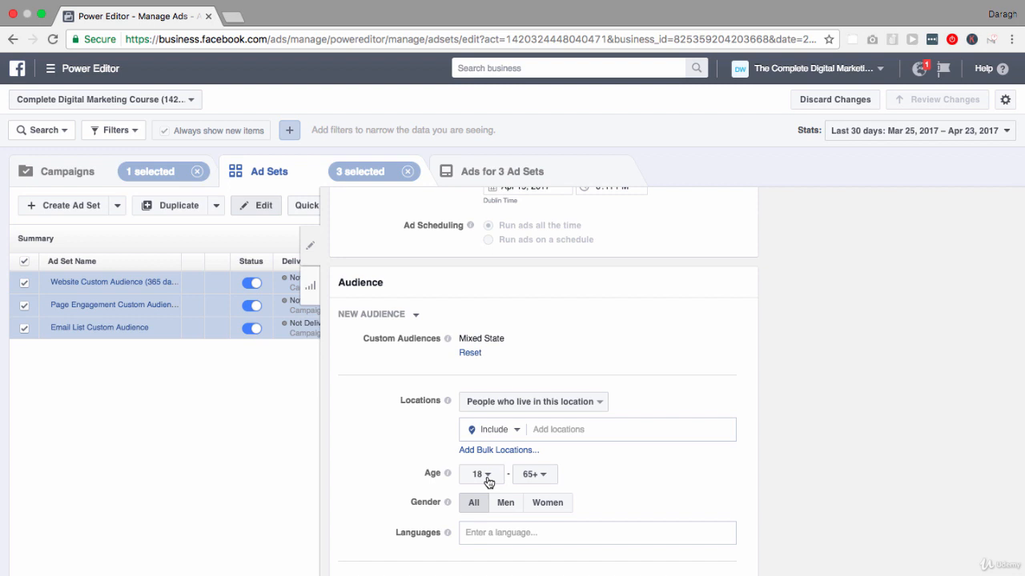
{"action": "left_click", "coordinate": [484, 475]}
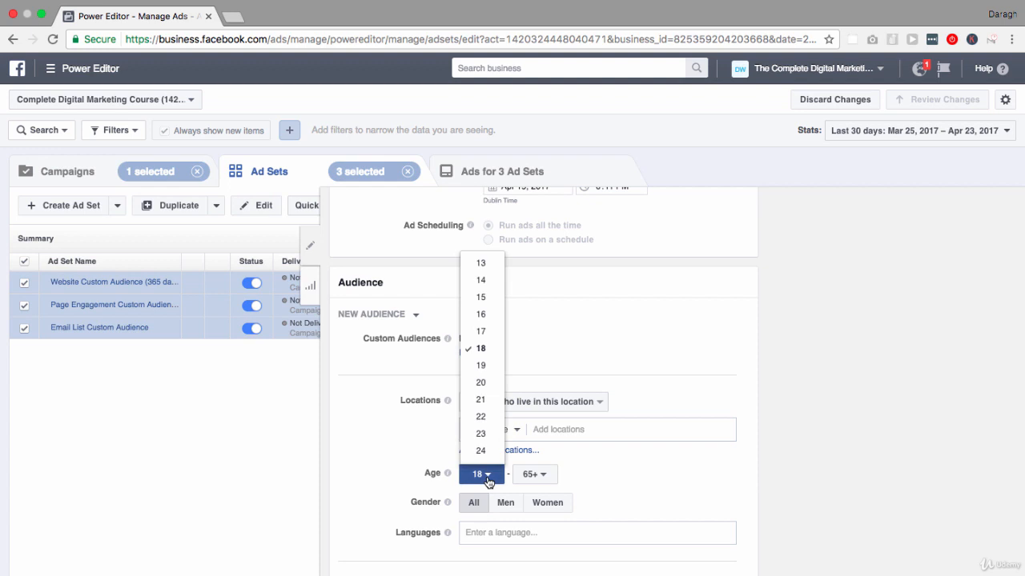
{"action": "scroll", "coordinate": [485, 429], "scroll_direction": "down", "scroll_amount": 1}
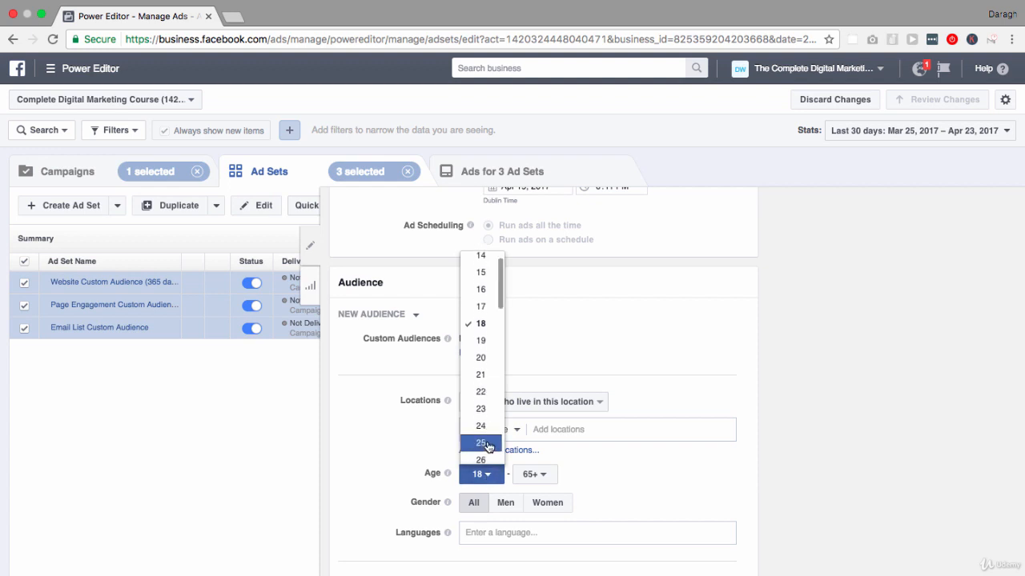
{"action": "left_click", "coordinate": [486, 445]}
{"action": "left_click", "coordinate": [539, 474]}
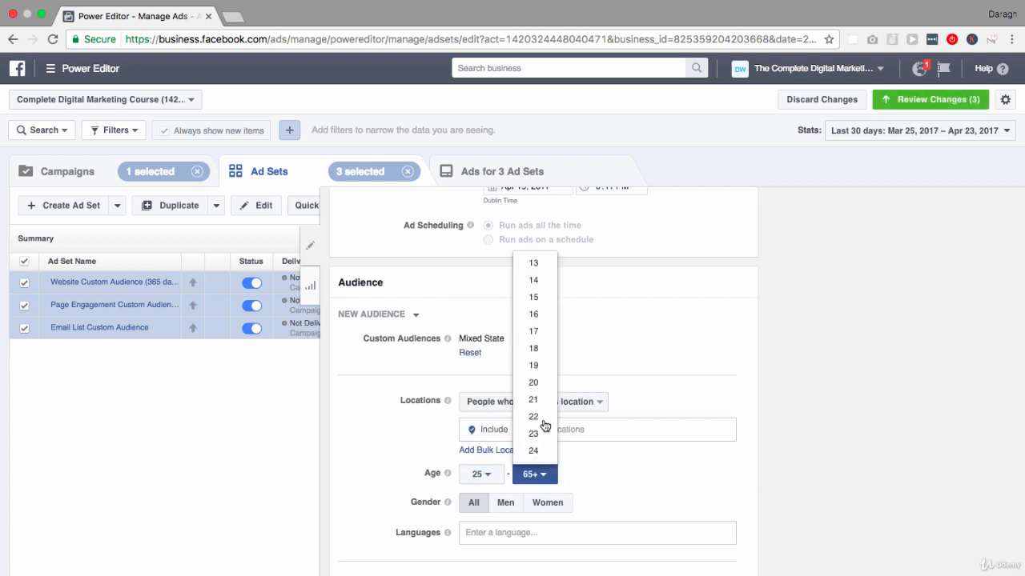
{"action": "scroll", "coordinate": [545, 425], "scroll_direction": "down", "scroll_amount": 5}
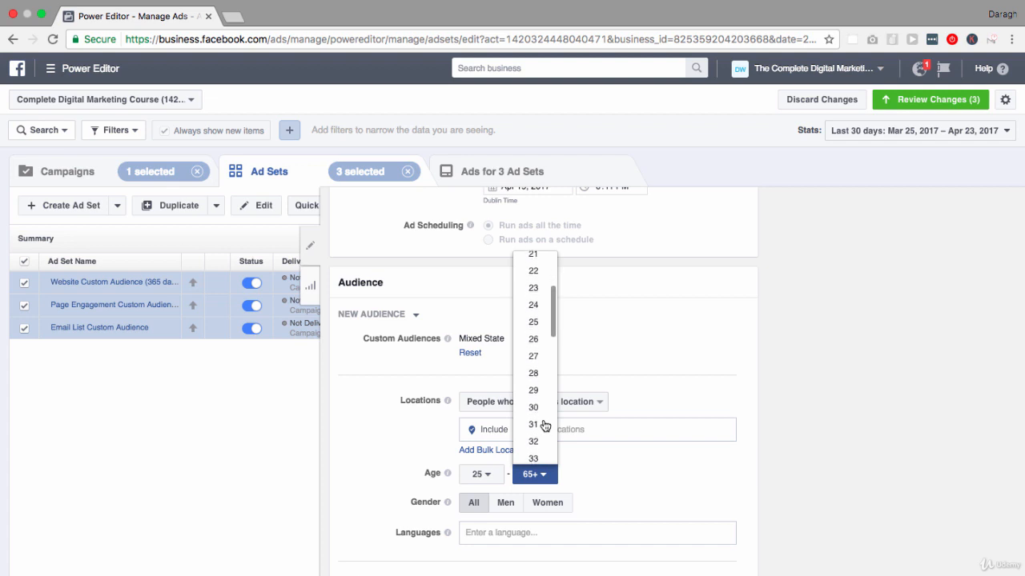
{"action": "scroll", "coordinate": [533, 436], "scroll_direction": "down", "scroll_amount": 1}
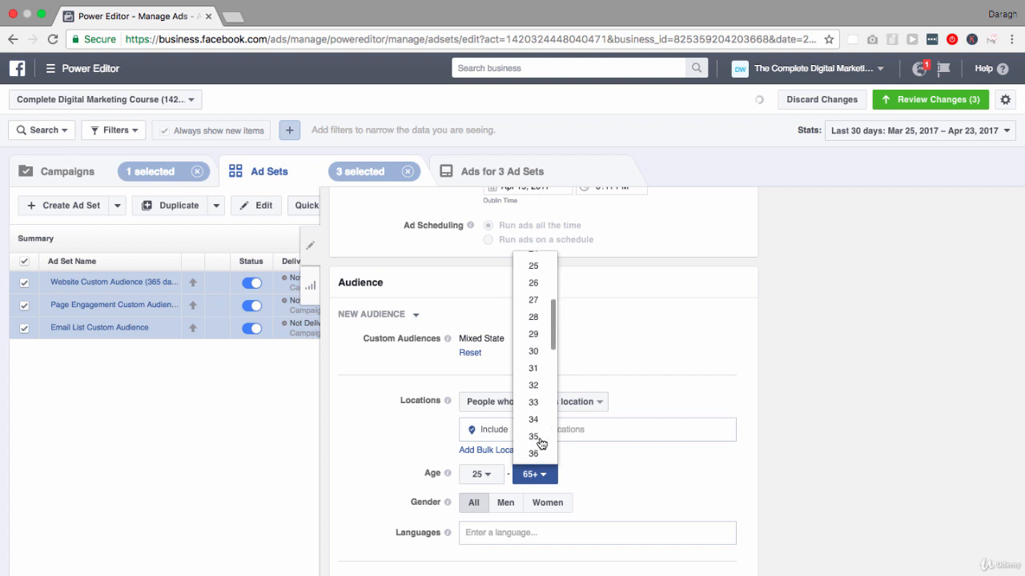
{"action": "left_click", "coordinate": [535, 436]}
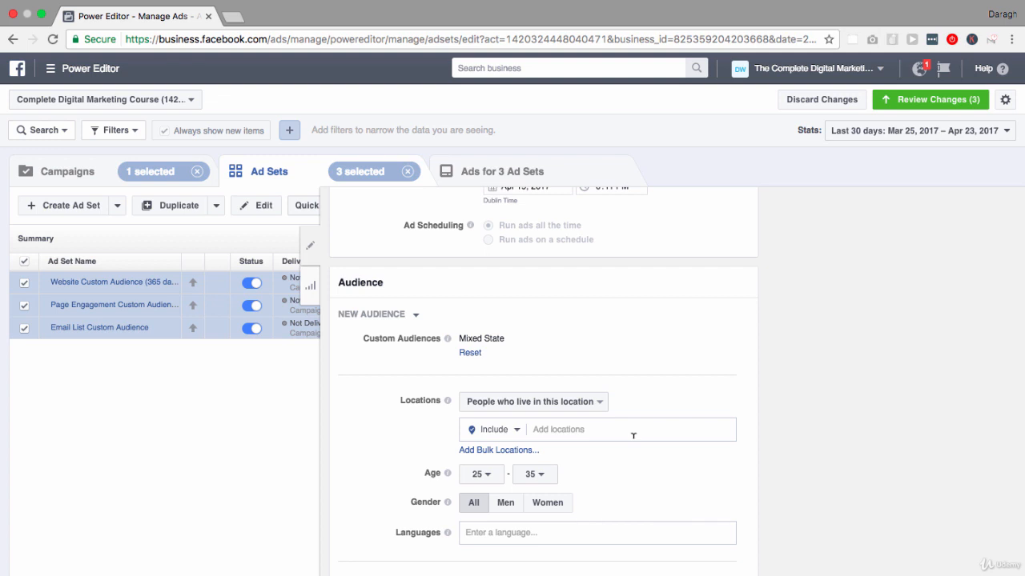
Review the pending ad set changes without applying them, and discard all unpublished changes
{"action": "scroll", "coordinate": [633, 437], "scroll_direction": "up", "scroll_amount": 5}
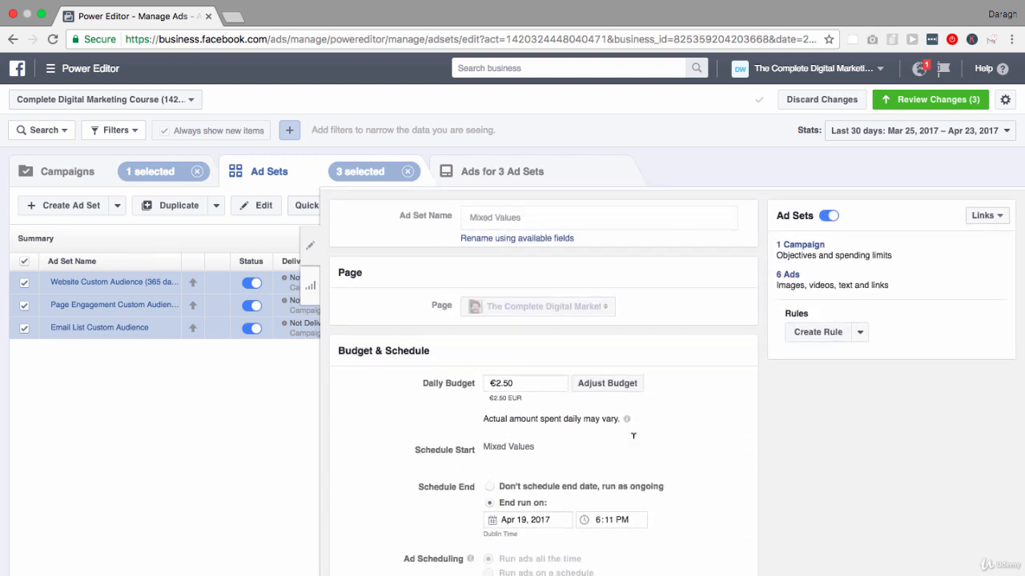
{"action": "scroll", "coordinate": [632, 437], "scroll_direction": "down", "scroll_amount": 5}
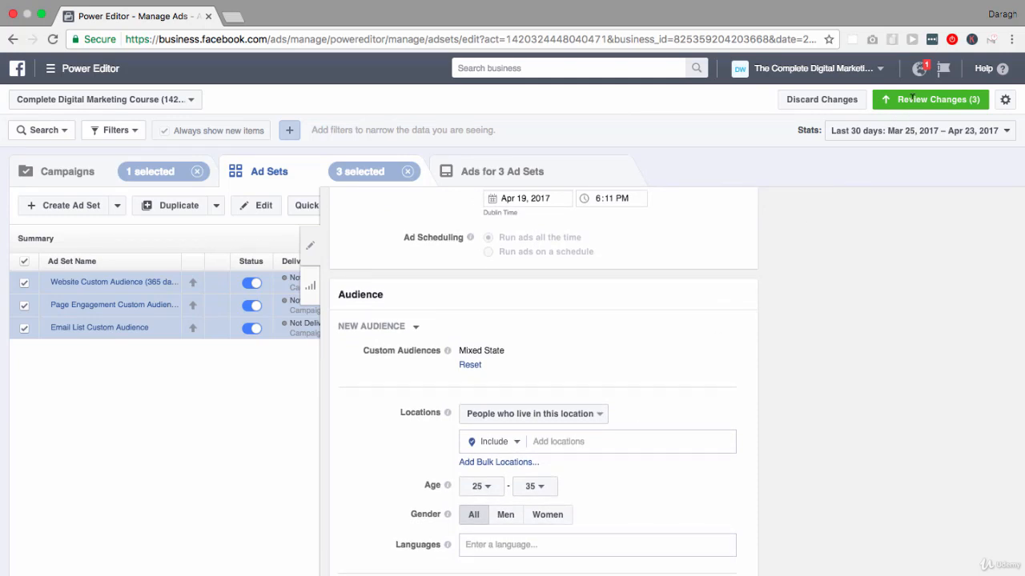
{"action": "left_click", "coordinate": [911, 98]}
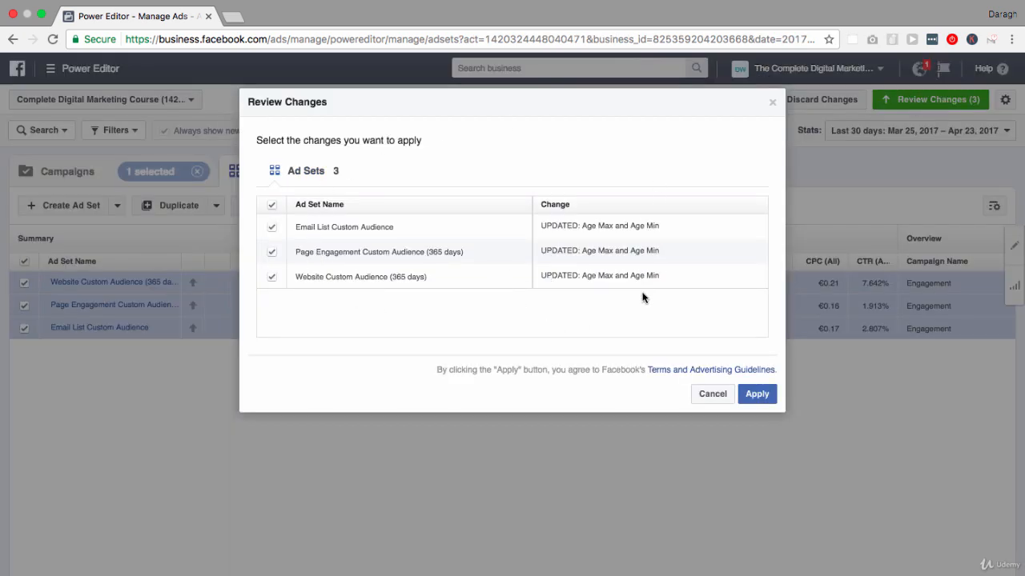
{"action": "left_click", "coordinate": [715, 395]}
{"action": "left_click", "coordinate": [817, 97]}
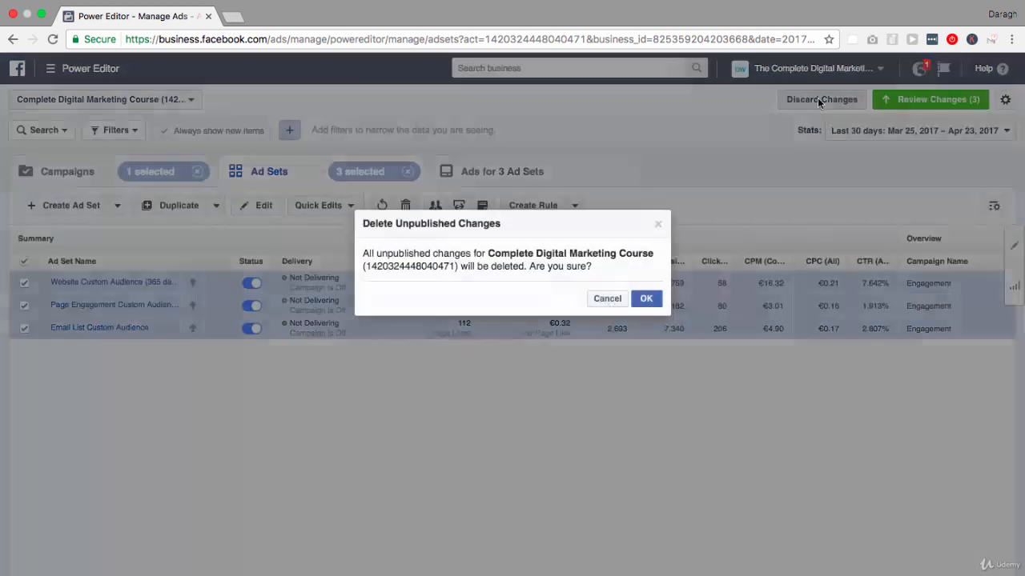
{"action": "left_click", "coordinate": [652, 299]}
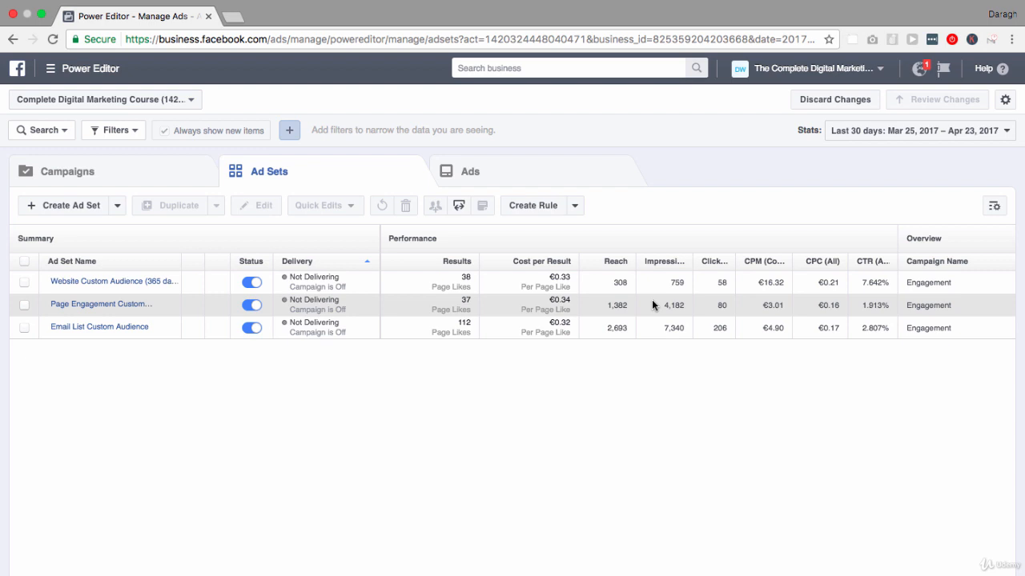
Select the Engagement campaign and list only the ads that belong to it
{"action": "left_click", "coordinate": [551, 171]}
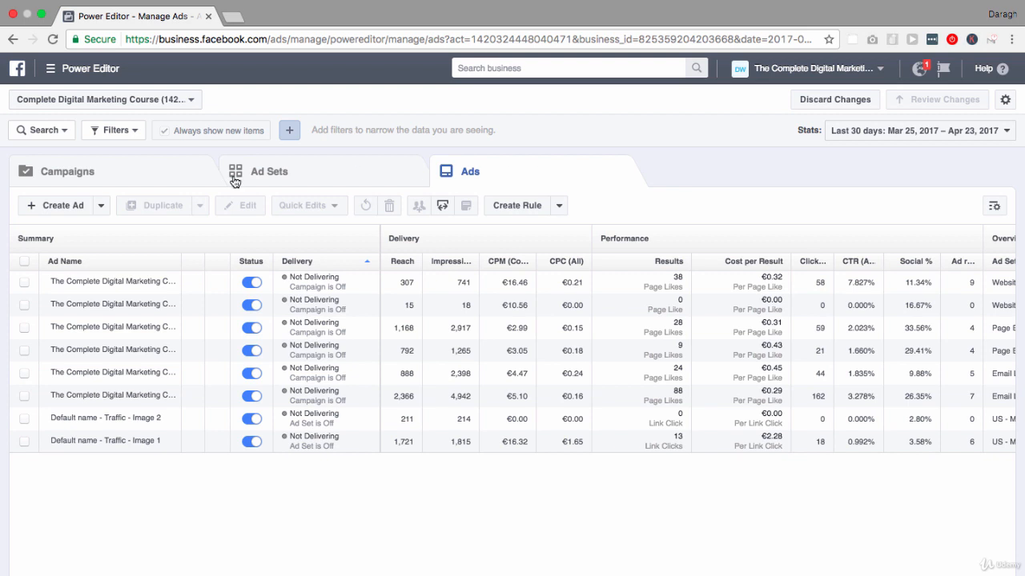
{"action": "left_click", "coordinate": [173, 177]}
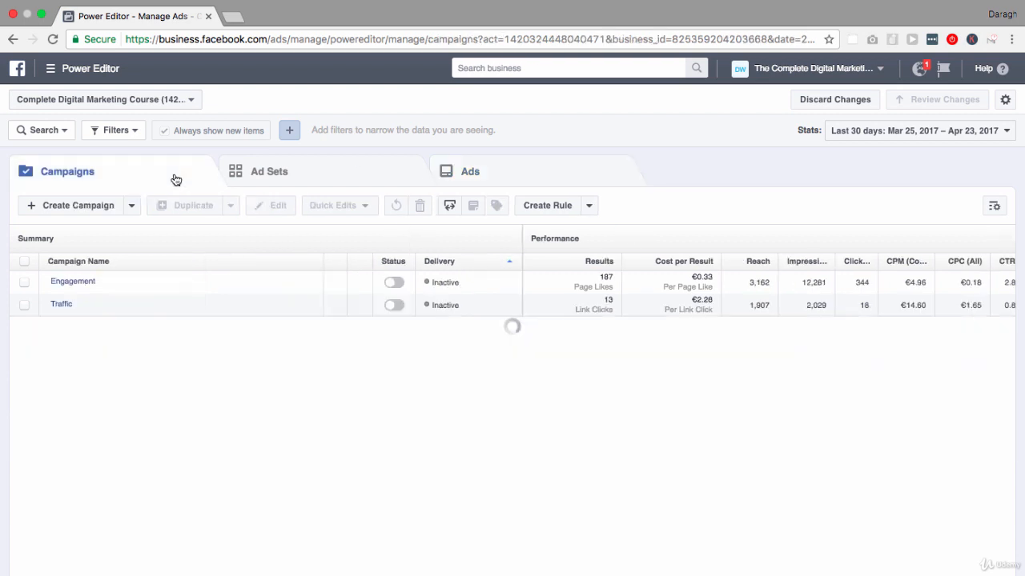
{"action": "left_click", "coordinate": [24, 282]}
{"action": "left_click", "coordinate": [322, 177]}
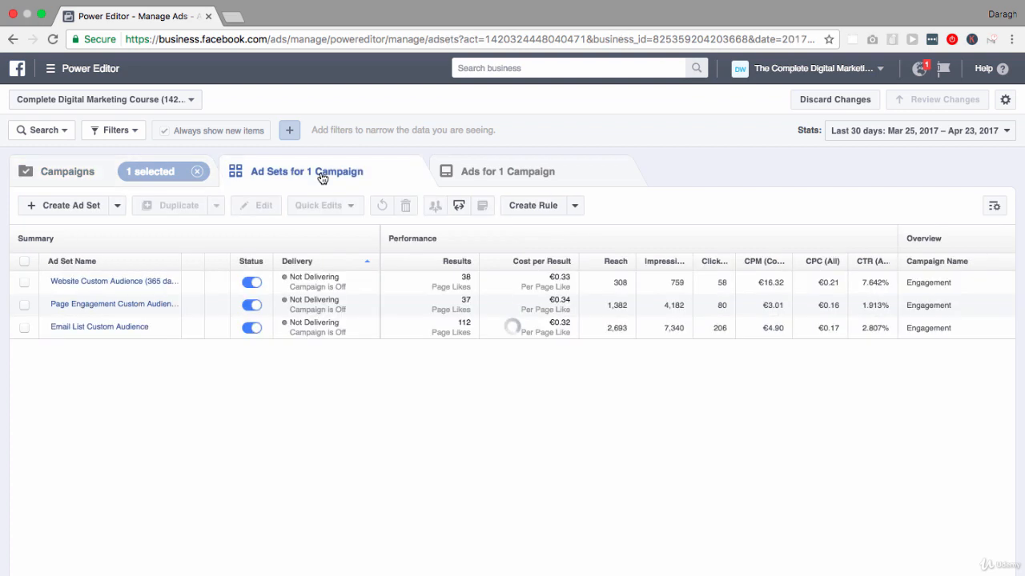
{"action": "left_click", "coordinate": [472, 171]}
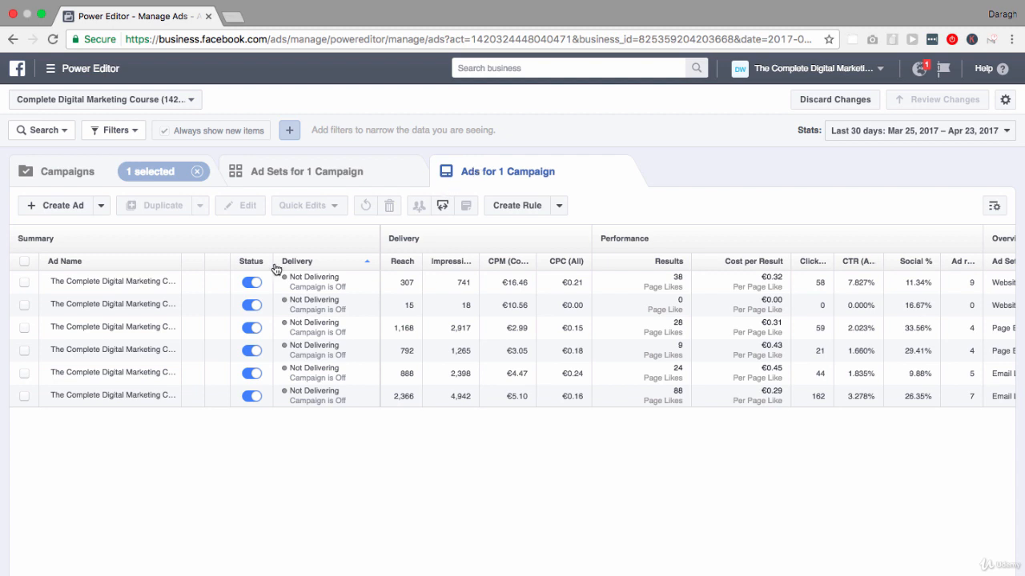
Select all six ads of the Engagement campaign and open their creative settings for bulk editing
{"action": "left_click", "coordinate": [25, 262]}
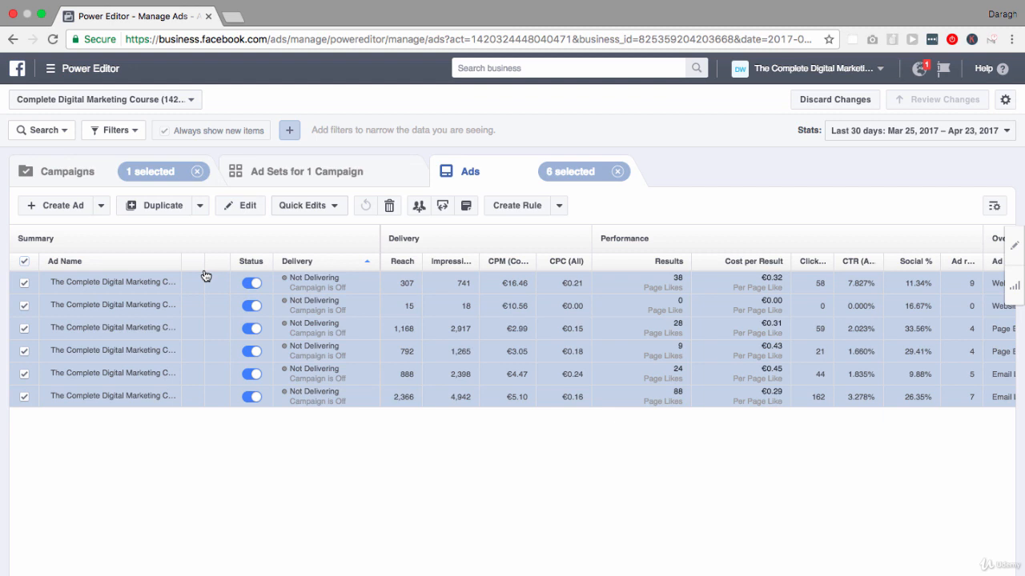
{"action": "left_click", "coordinate": [244, 208]}
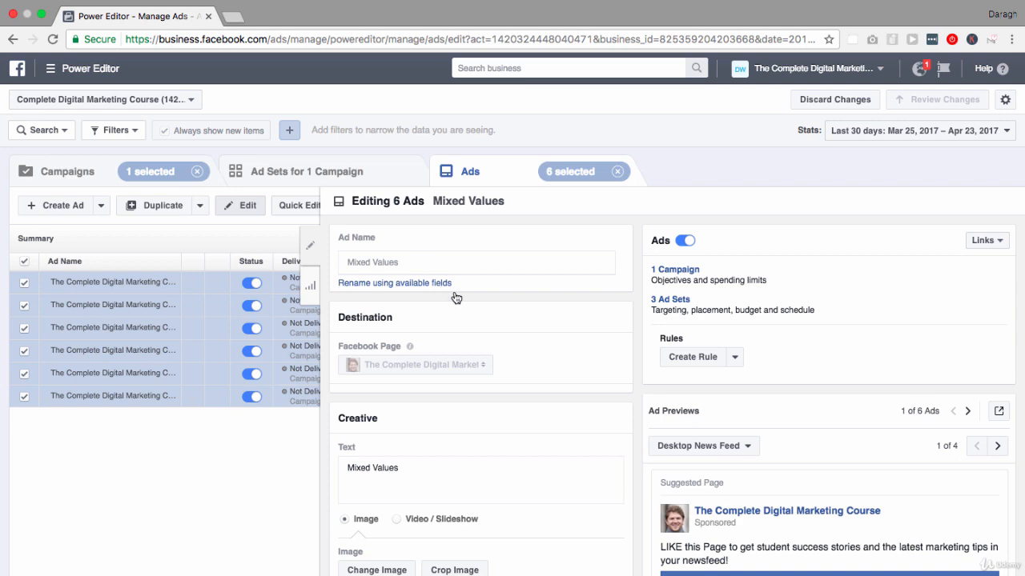
{"action": "scroll", "coordinate": [454, 297], "scroll_direction": "down", "scroll_amount": 5}
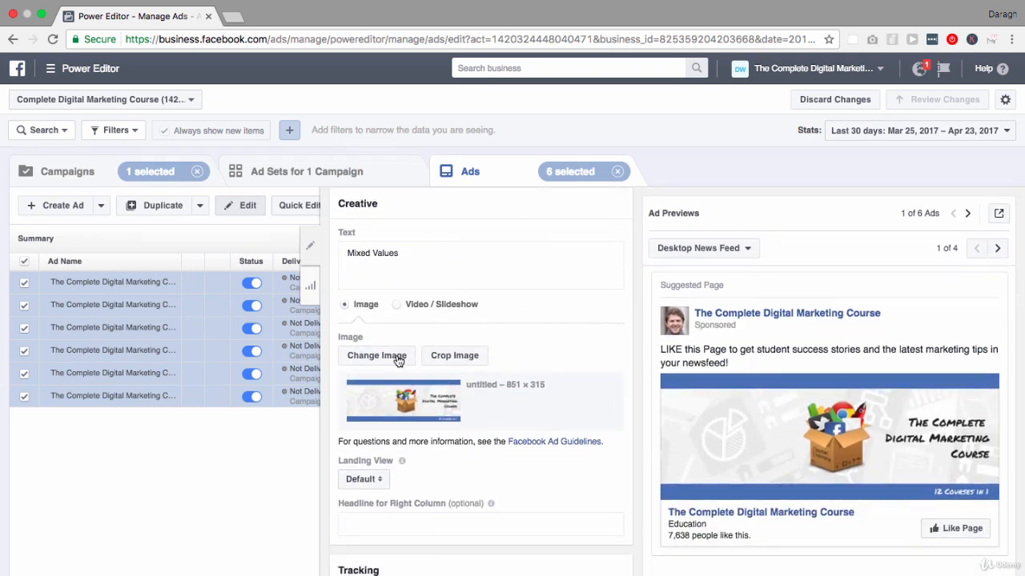
Replace the image of all six ads with the 1000 × 664 picture of cheering business people from the image library
{"action": "left_click", "coordinate": [391, 364]}
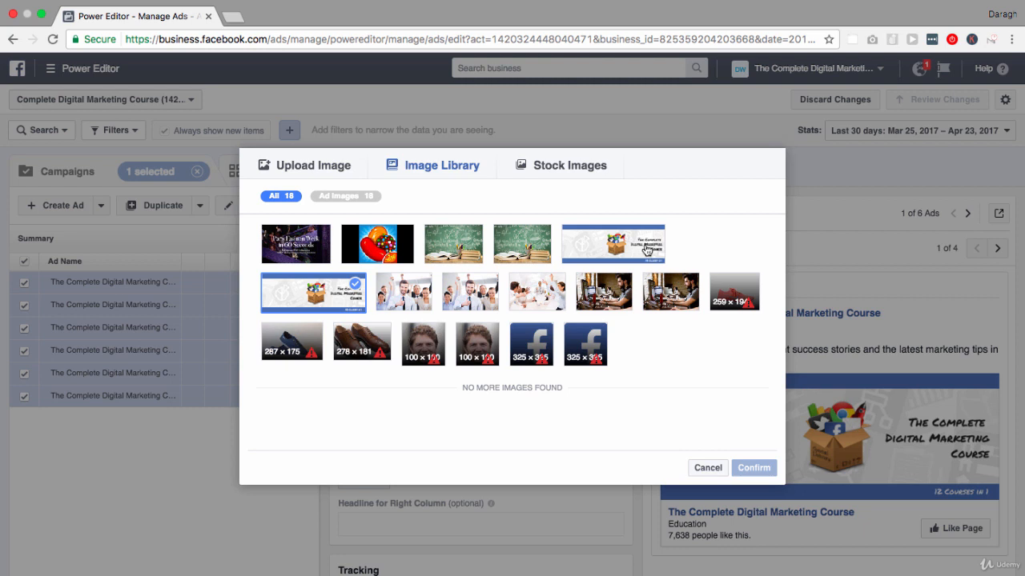
{"action": "left_click", "coordinate": [332, 172]}
{"action": "left_click", "coordinate": [549, 170]}
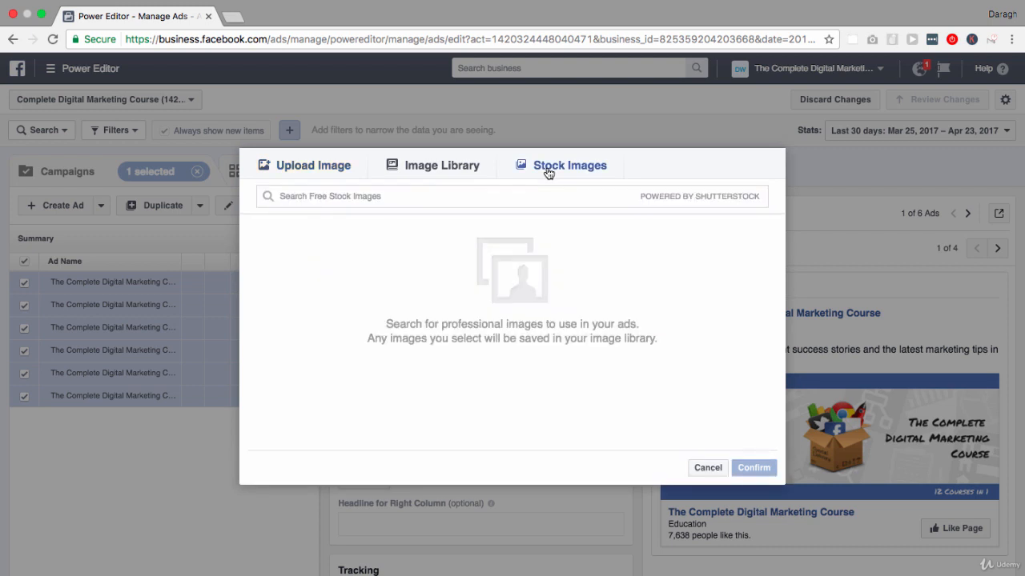
{"action": "left_click", "coordinate": [440, 166]}
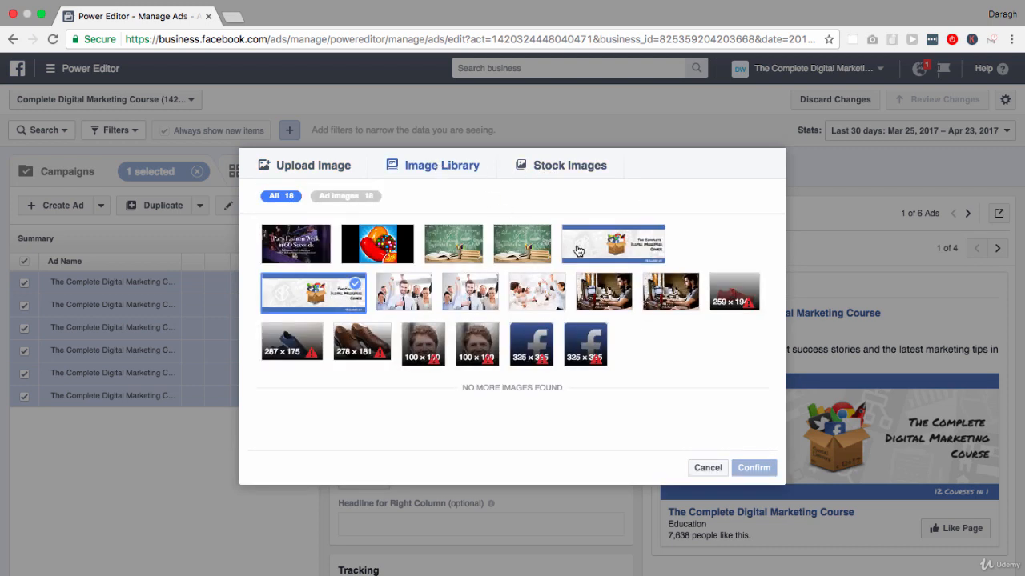
{"action": "left_click", "coordinate": [538, 292]}
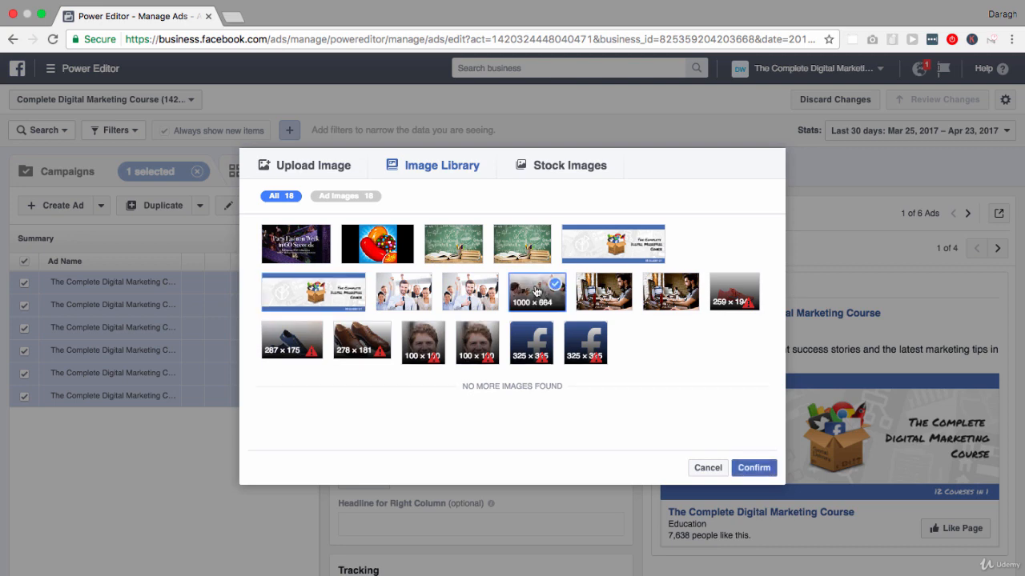
{"action": "left_click", "coordinate": [751, 469]}
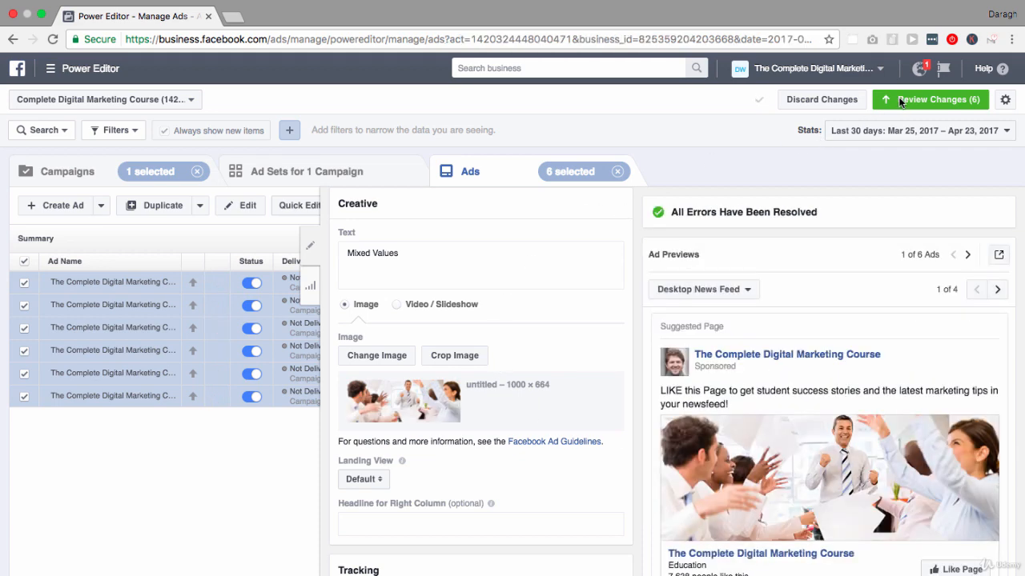
Review the pending changes to the six ads and close the review without applying them
{"action": "left_click", "coordinate": [902, 102]}
{"action": "left_click", "coordinate": [711, 427]}
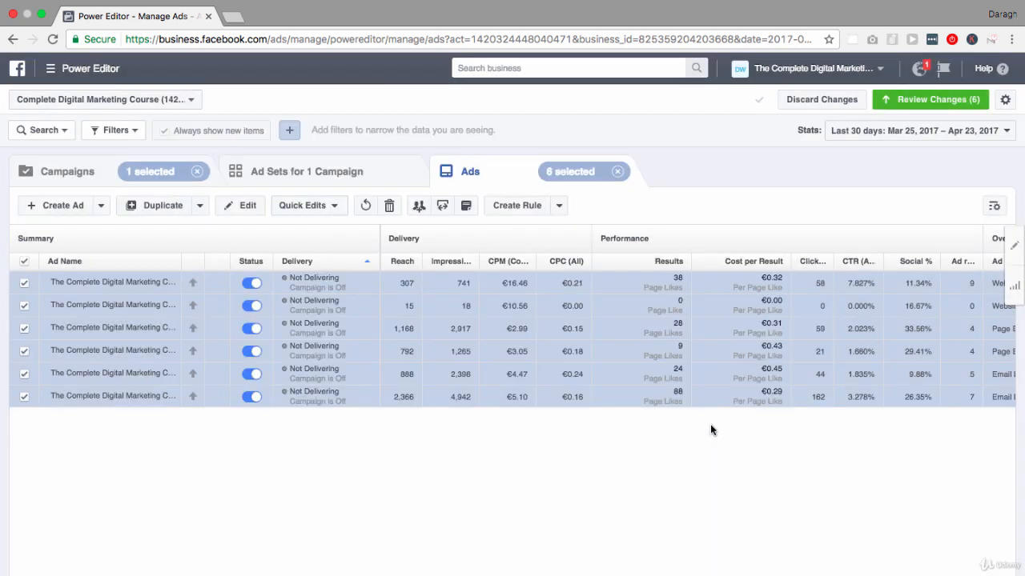
Discard all unpublished changes of the Complete Digital Marketing Course ad account
{"action": "left_click", "coordinate": [820, 102]}
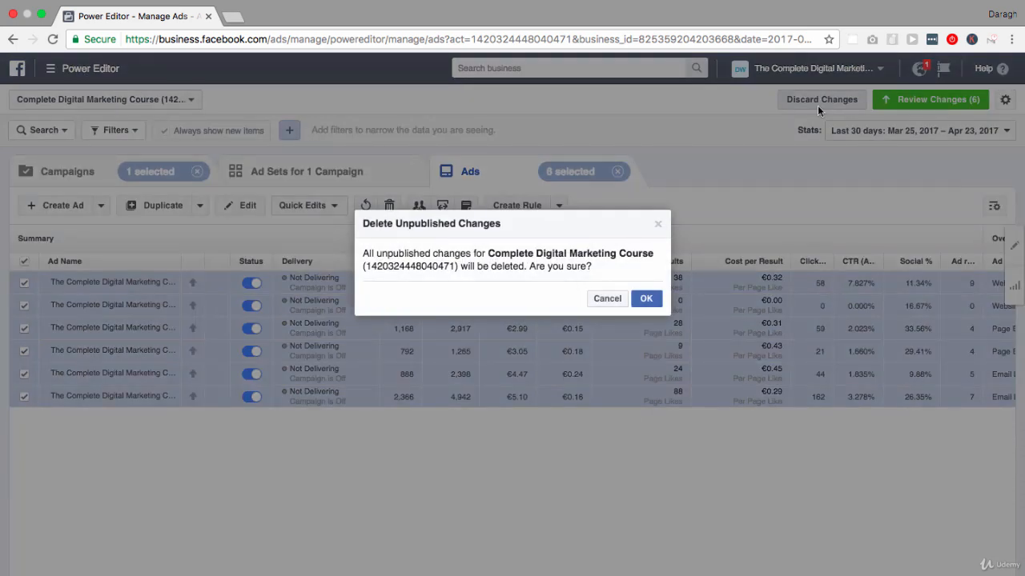
{"action": "left_click", "coordinate": [646, 299]}
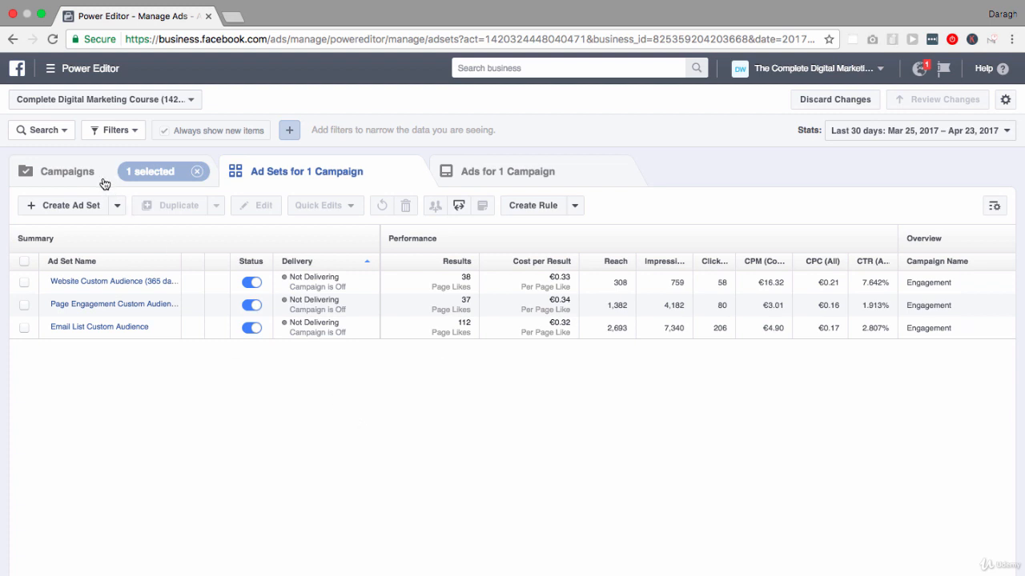
Select all three ad sets of the Engagement campaign, export the selection, and view the exported CSV in a widened Excel window
{"action": "left_click", "coordinate": [24, 261]}
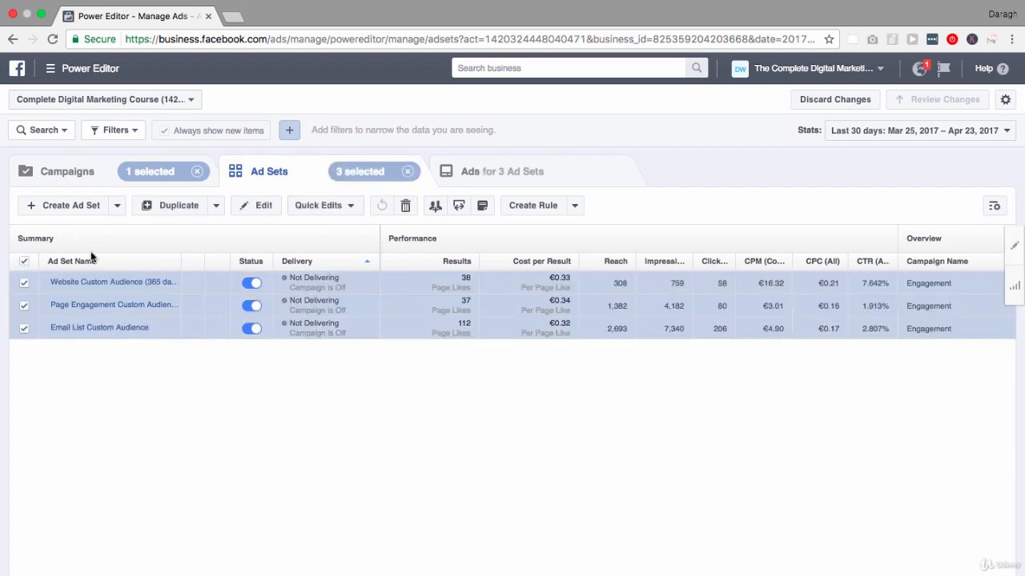
{"action": "left_click", "coordinate": [460, 207]}
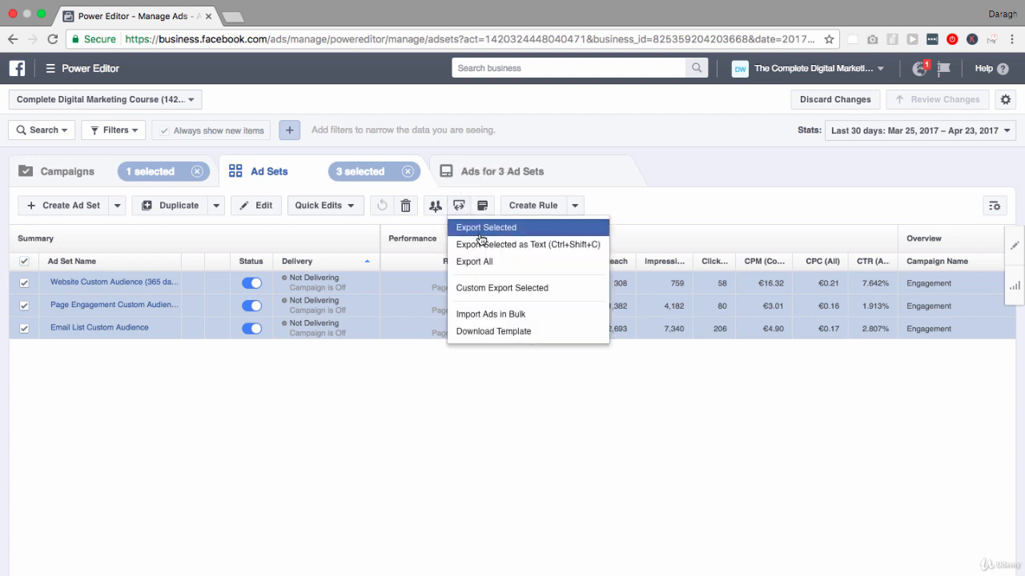
{"action": "left_click", "coordinate": [480, 234]}
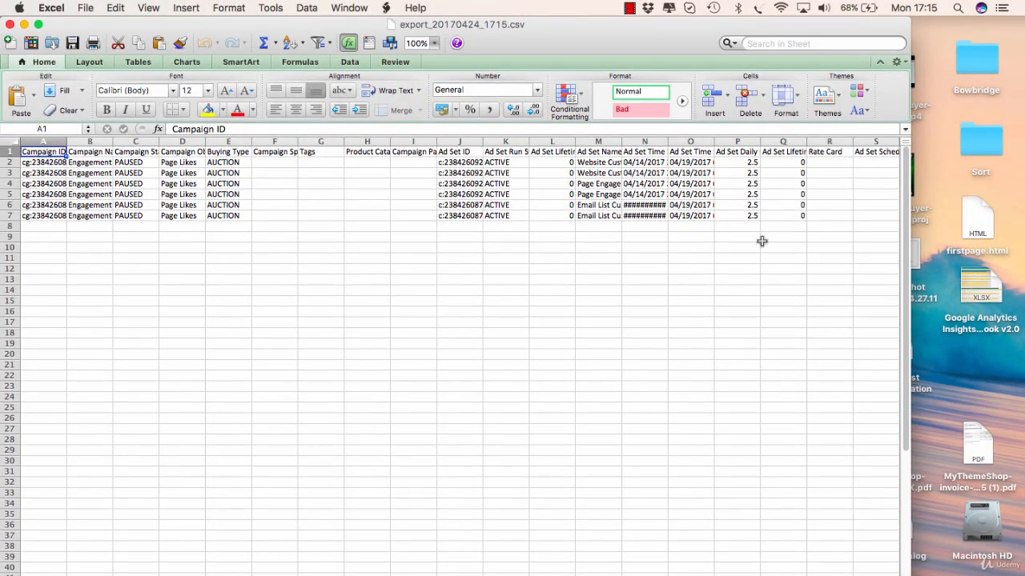
{"action": "left_click_drag", "start_coordinate": [1022, 275], "coordinate": [1021, 275]}
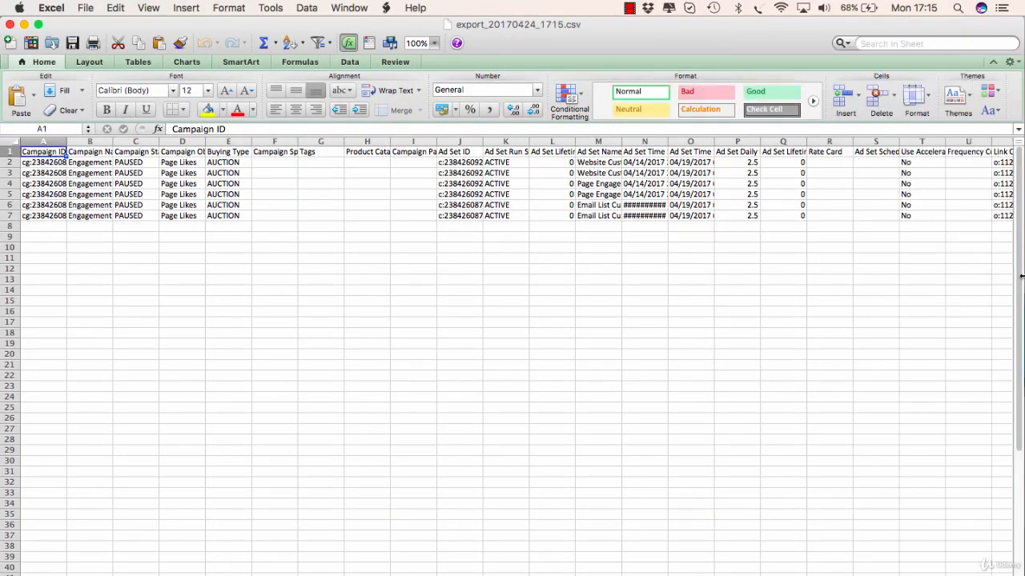
Set the campaign status to ACTIVE in C2 and fill it down through C7
{"action": "left_click", "coordinate": [130, 163]}
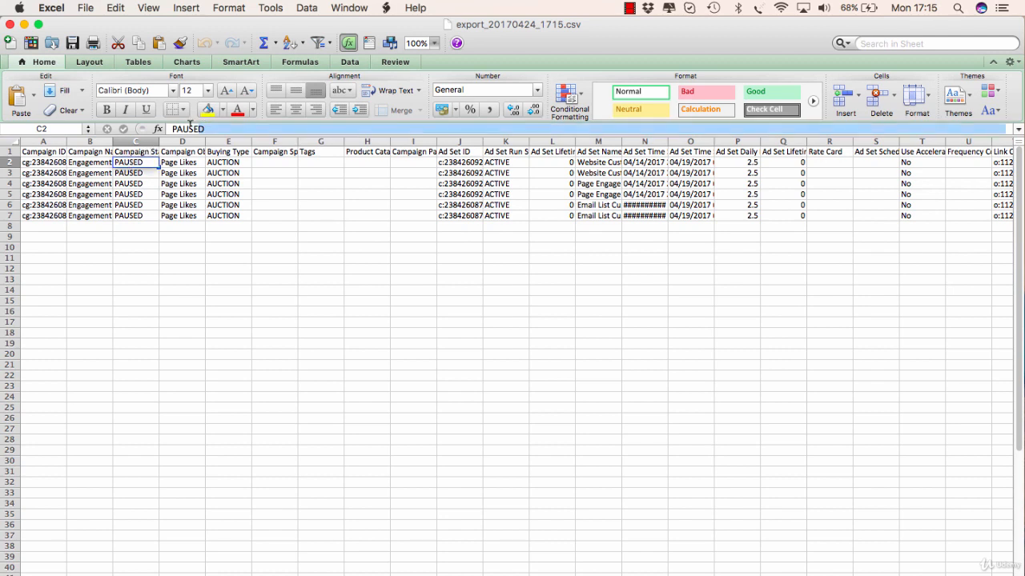
{"action": "left_click", "coordinate": [169, 128]}
{"action": "type", "text": "a"}
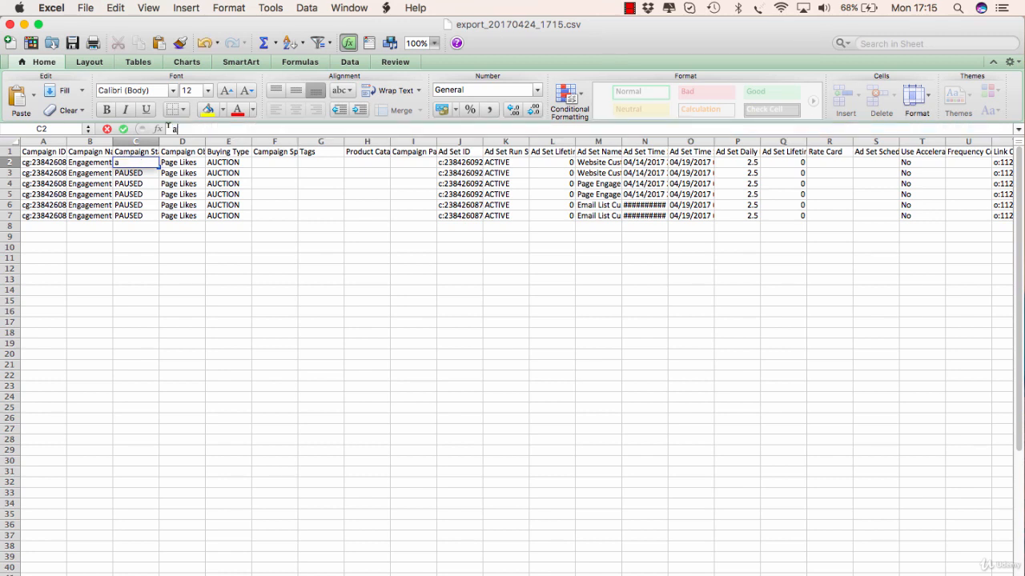
{"action": "type", "text": "c"}
{"action": "key", "text": "BackSpace"}
{"action": "key", "text": "BackSpace"}
{"action": "type", "text": "ACTIVE"}
{"action": "key", "text": "Return"}
{"action": "left_click", "coordinate": [138, 163]}
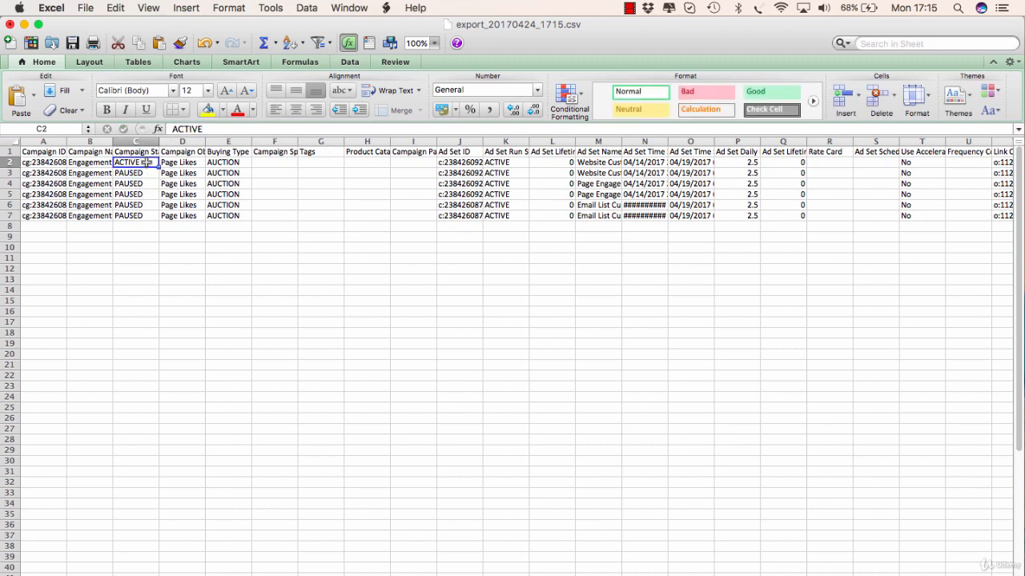
{"action": "left_click_drag", "start_coordinate": [158, 167], "coordinate": [161, 222]}
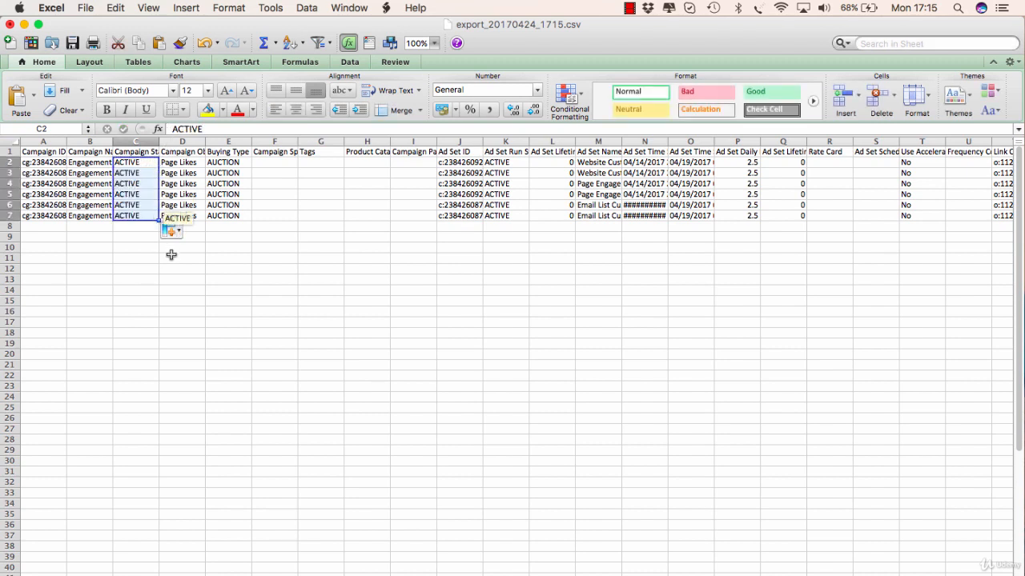
{"action": "left_click", "coordinate": [178, 269]}
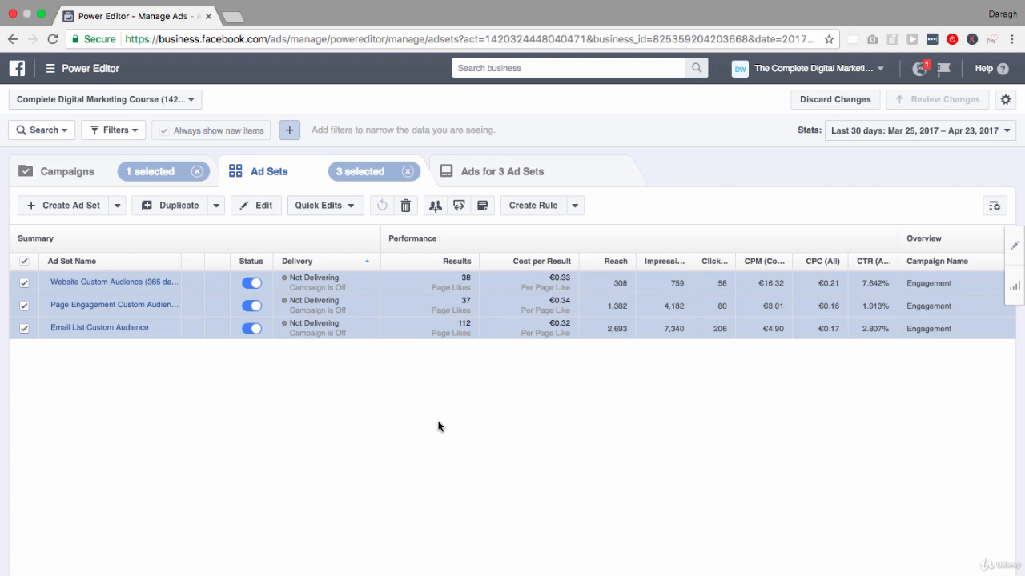
Download the bulk import template from Power Editor and open it in Excel
{"action": "left_click", "coordinate": [459, 210]}
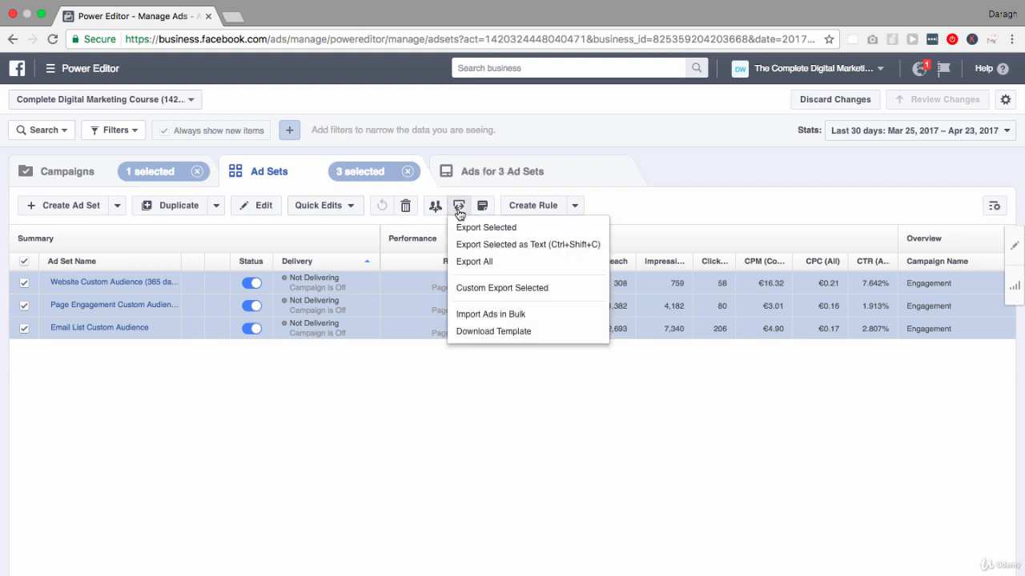
{"action": "left_click", "coordinate": [487, 332]}
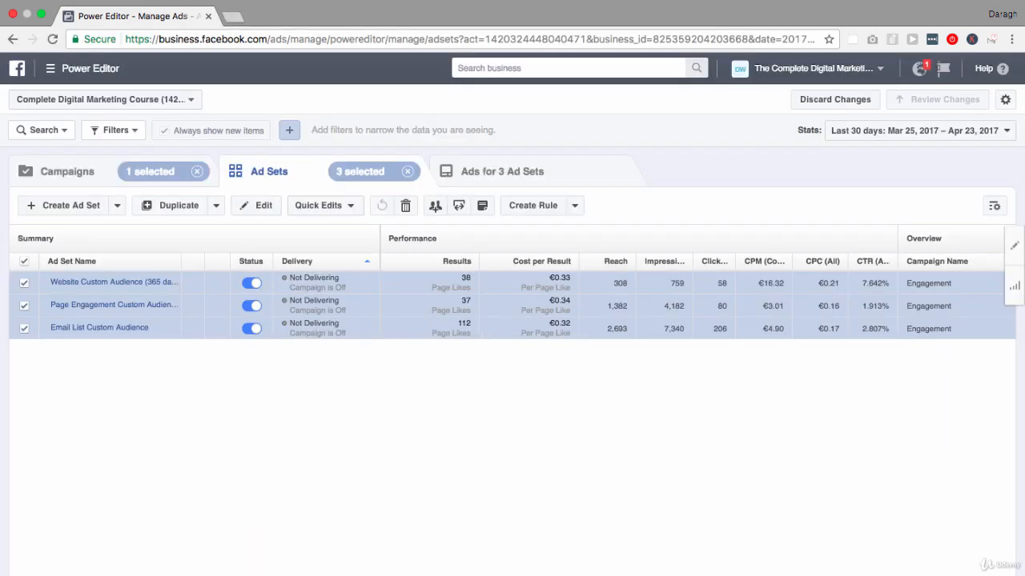
{"action": "left_click", "coordinate": [150, 575]}
{"action": "left_click", "coordinate": [192, 569]}
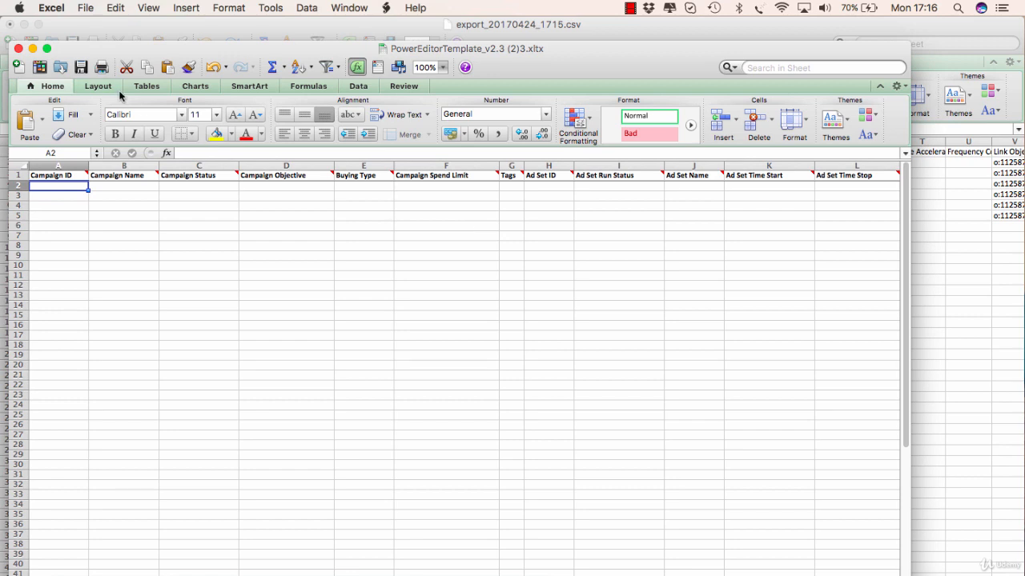
Close the template workbook and switch back to Power Editor in the browser
{"action": "left_click", "coordinate": [18, 49]}
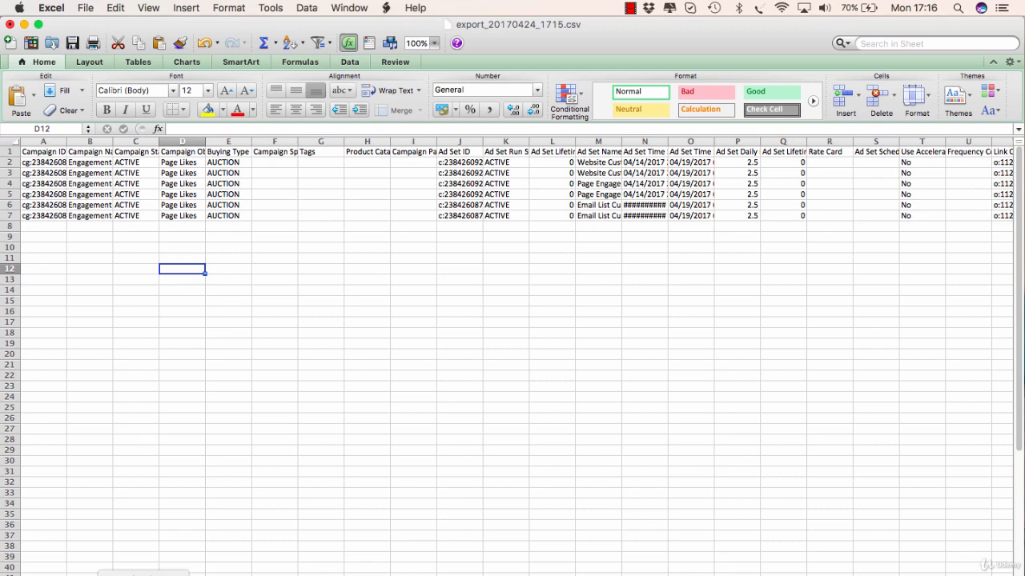
{"action": "left_click", "coordinate": [144, 562]}
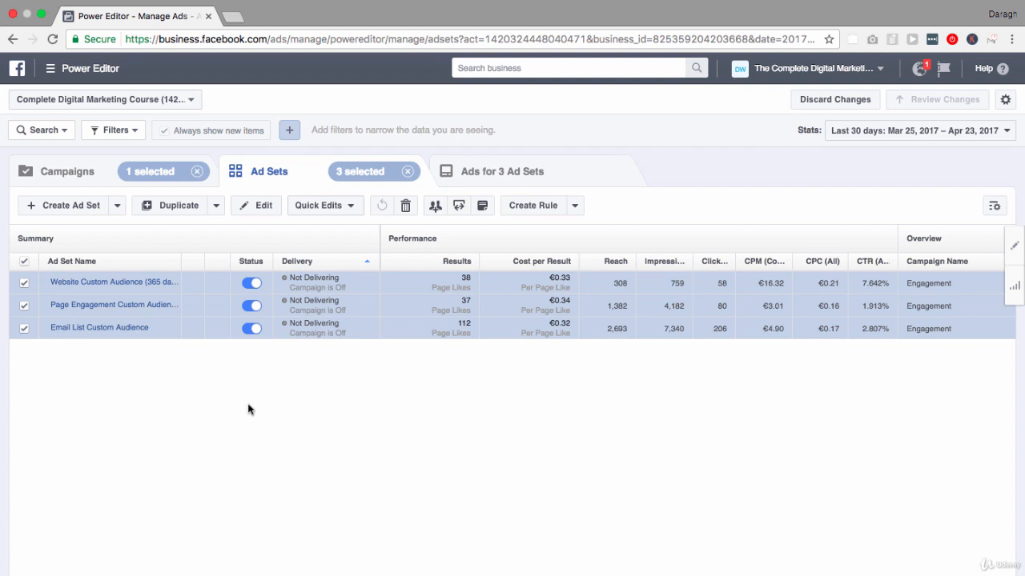